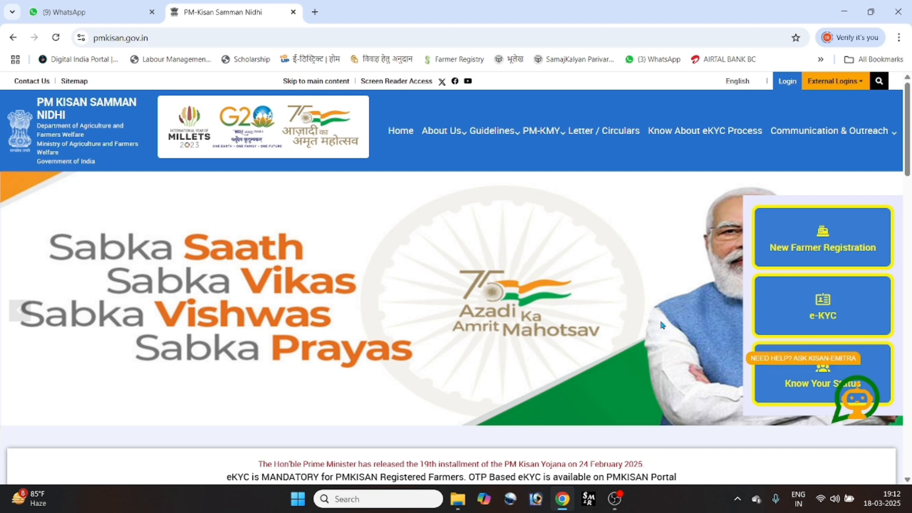
- Scroll to Farmers Corner and open the 'Status of Self Registered Farmer/ CSC Farmers' page
scroll(546, 373, "down", 15)
scroll(511, 374, "up", 14)
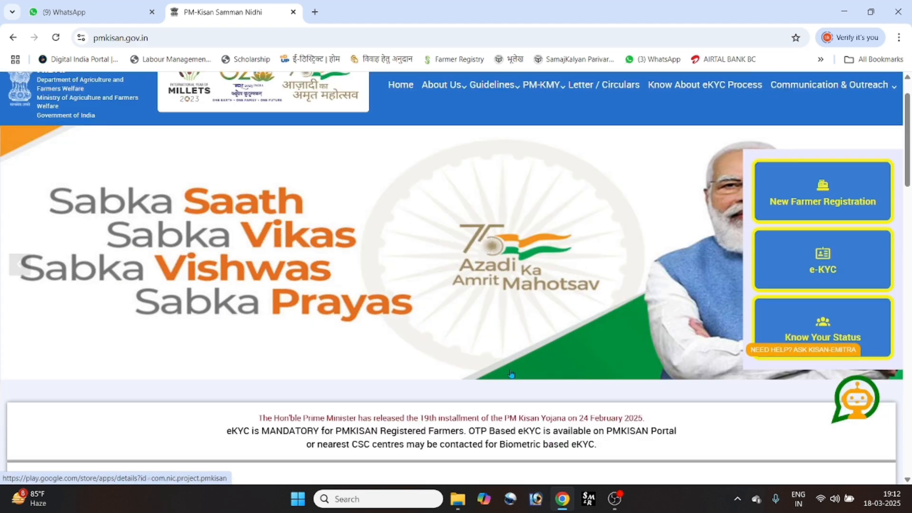
scroll(511, 374, "up", 1)
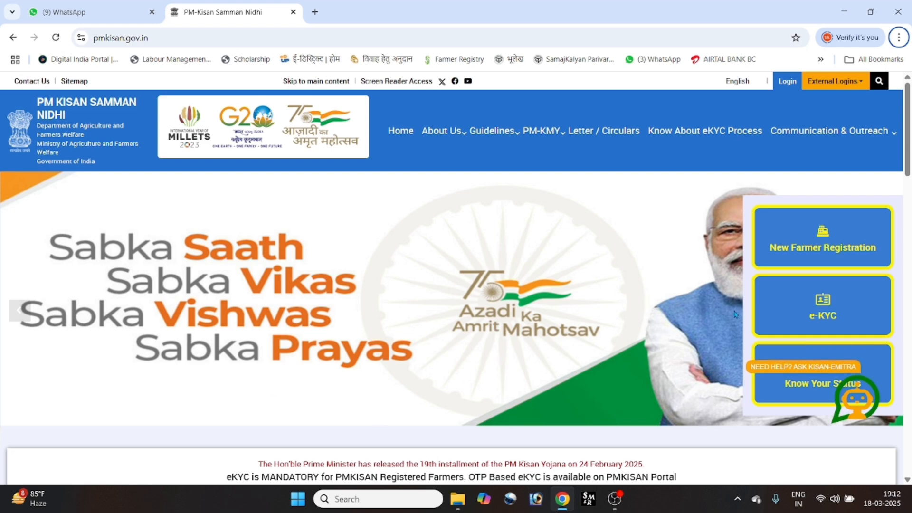
scroll(674, 366, "down", 15)
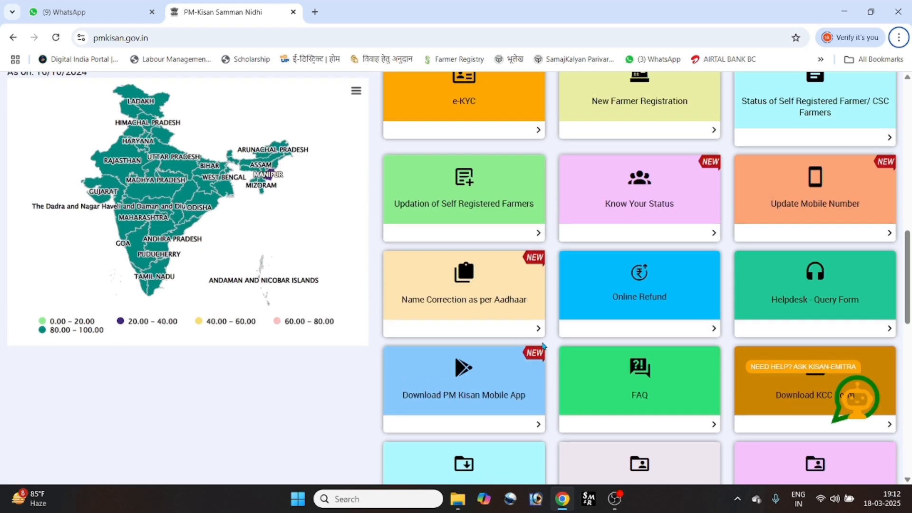
scroll(523, 333, "up", 4)
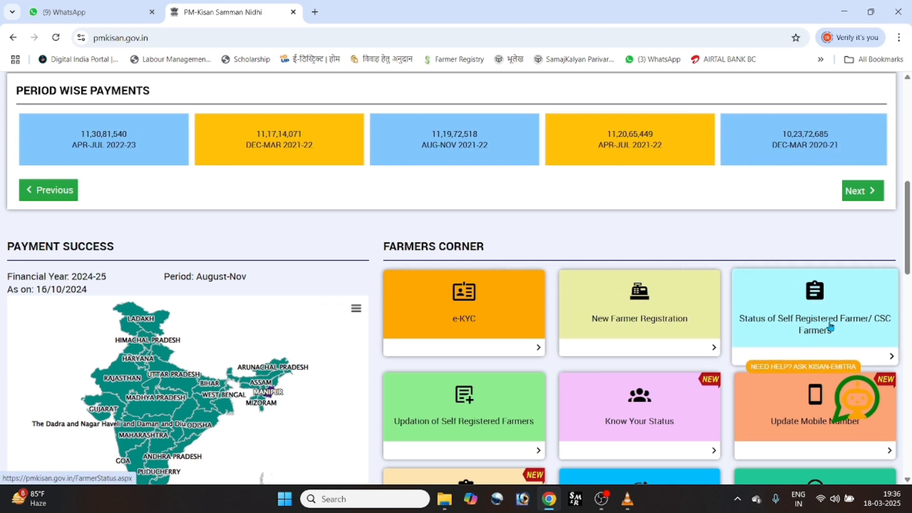
left_click(821, 302)
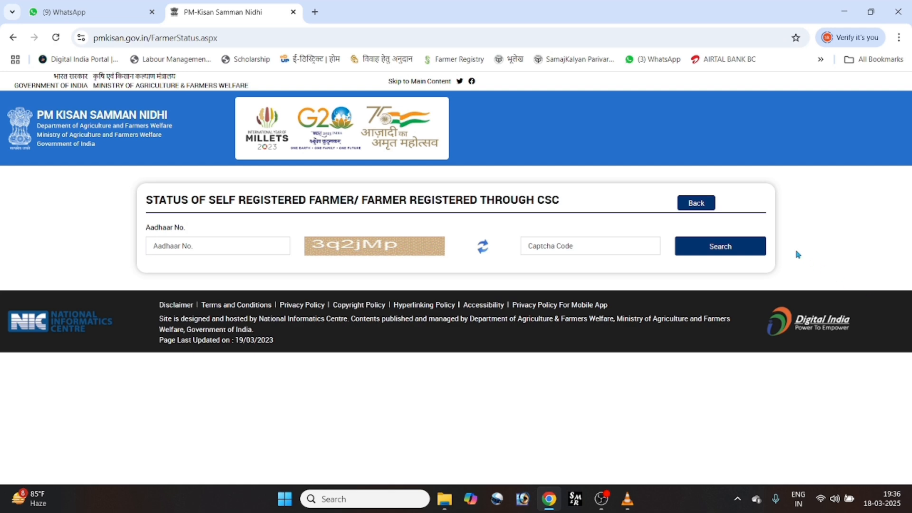
- Enter the captcha and search, showing the status Rejected By District for incomplete information
left_click(554, 247)
type("3q2")
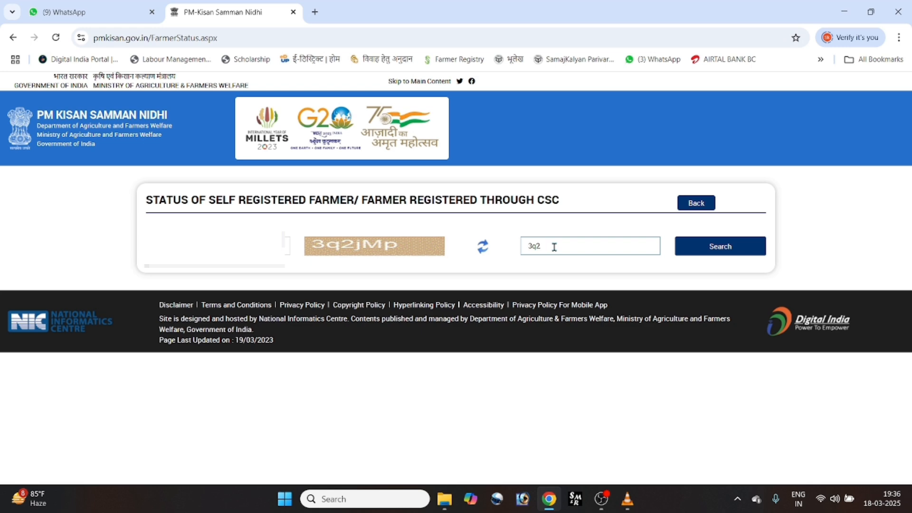
type("jMp")
left_click(694, 247)
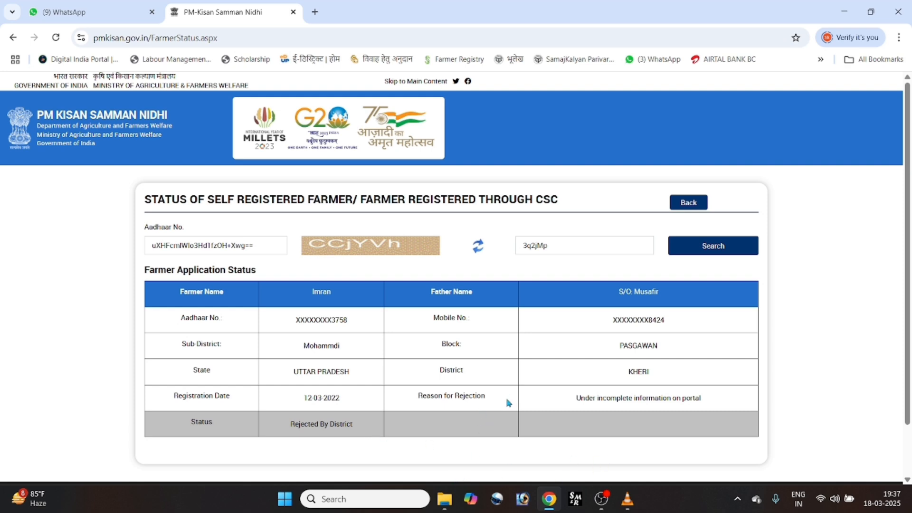
- From the home page, find the record on 'Updation of Self Registered Farmers' and request the mobile OTP
left_click(688, 202)
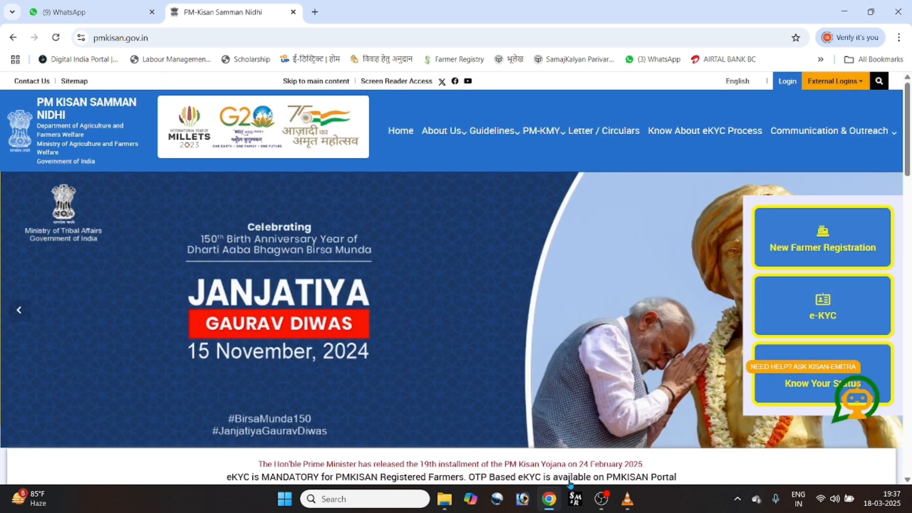
scroll(570, 335, "down", 15)
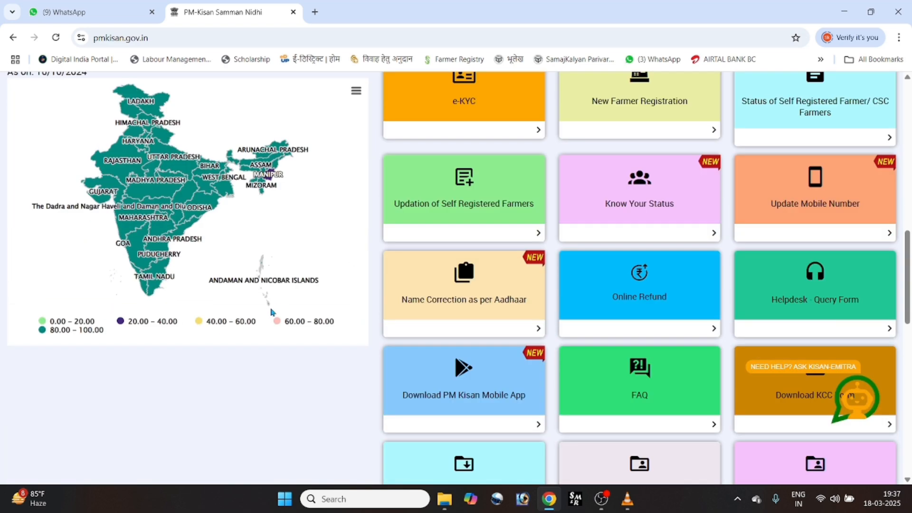
scroll(475, 309, "up", 4)
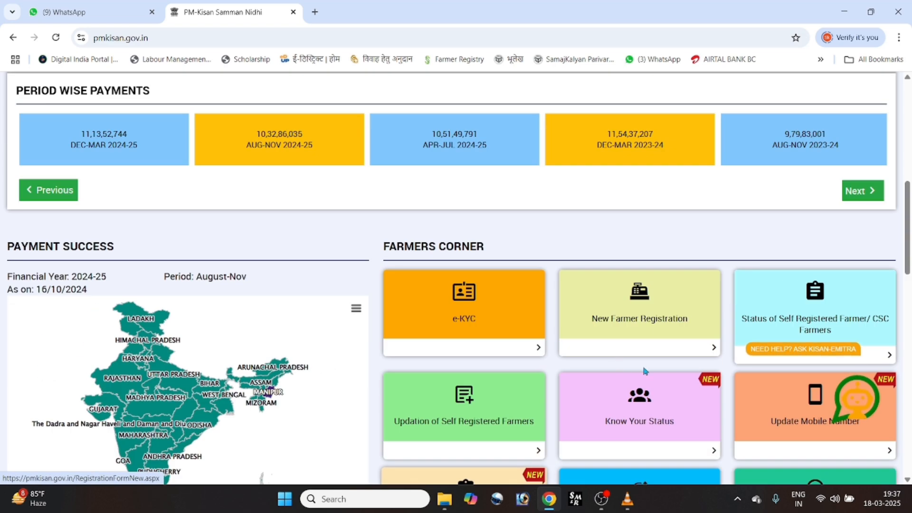
left_click(468, 405)
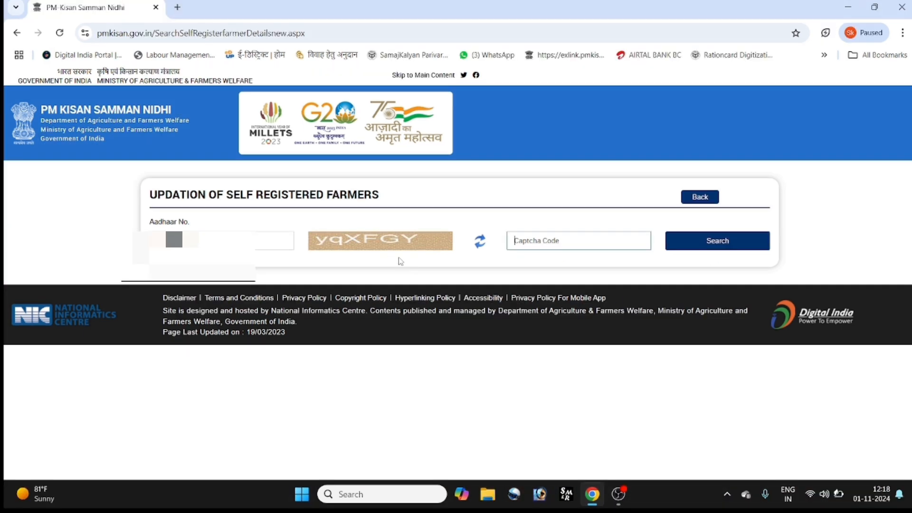
type("yqXFGY")
left_click(766, 249)
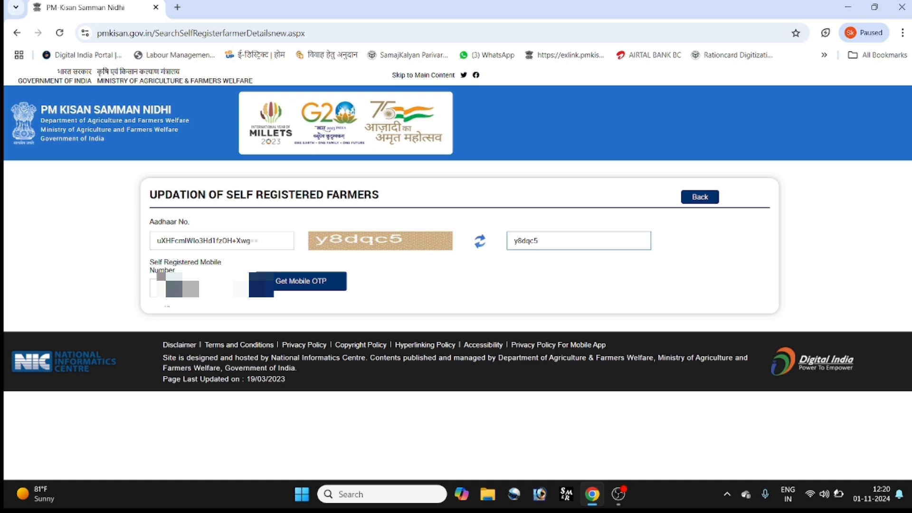
left_click(294, 283)
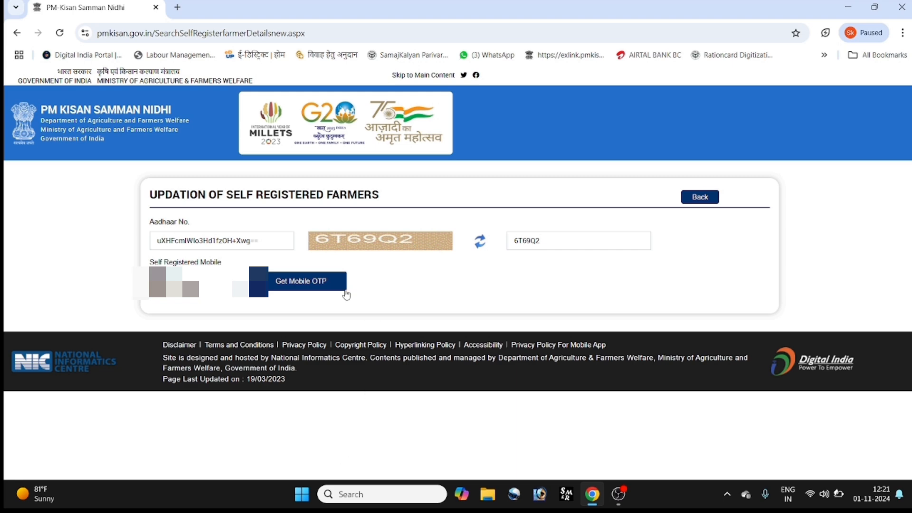
left_click(345, 292)
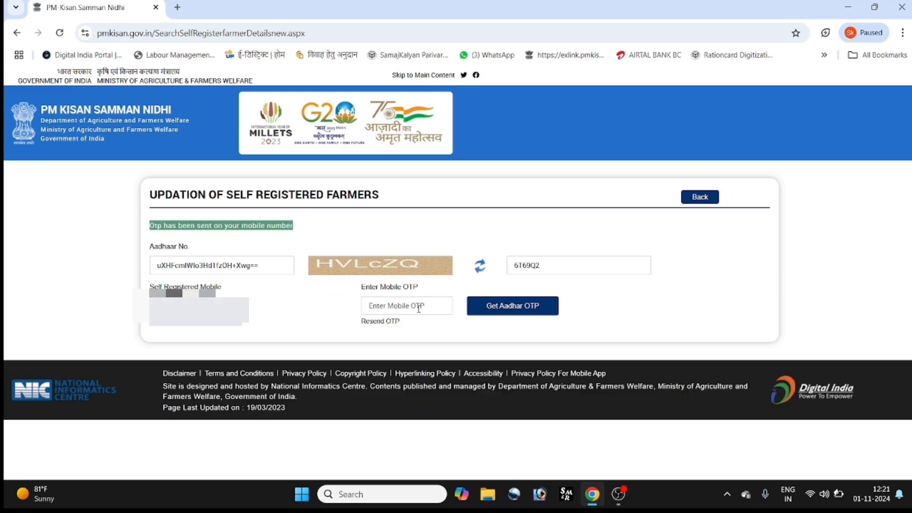
- Replace the expired captcha with a fresh one and enter the mobile OTP
double_click(594, 267)
key("BackSpace")
type("H")
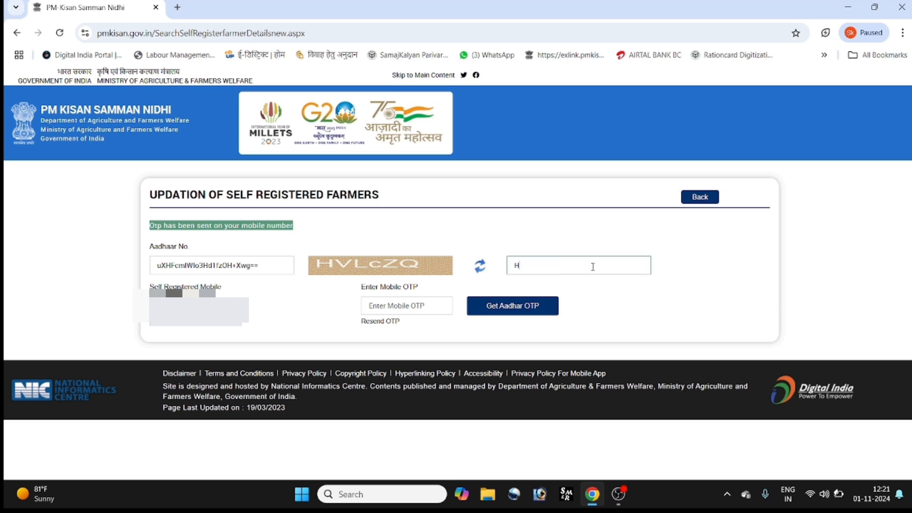
type("VLcZQ")
left_click(418, 305)
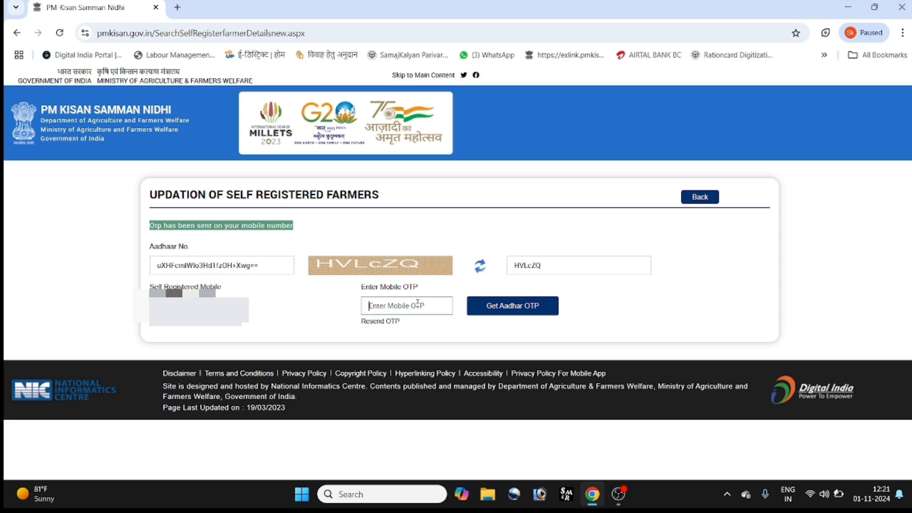
- Request the Aadhaar OTP, enter it and submit both OTPs for authentication
left_click(522, 310)
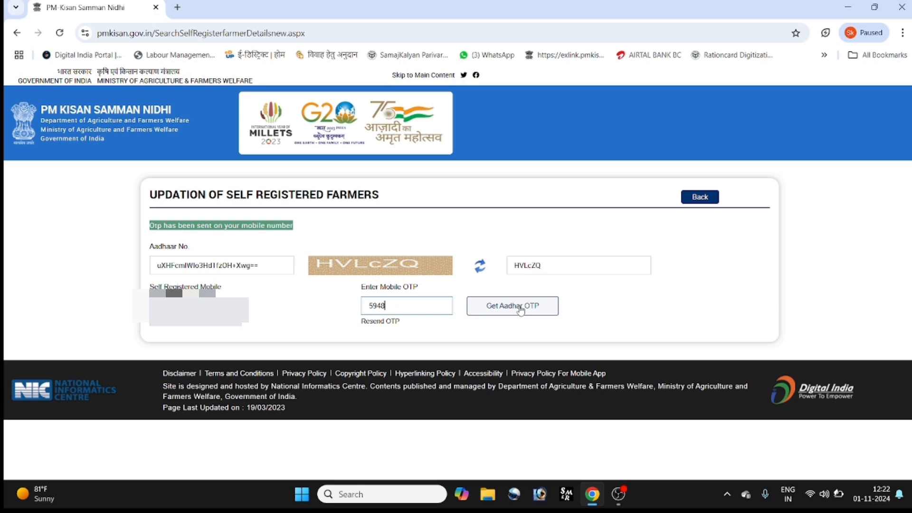
left_click(521, 310)
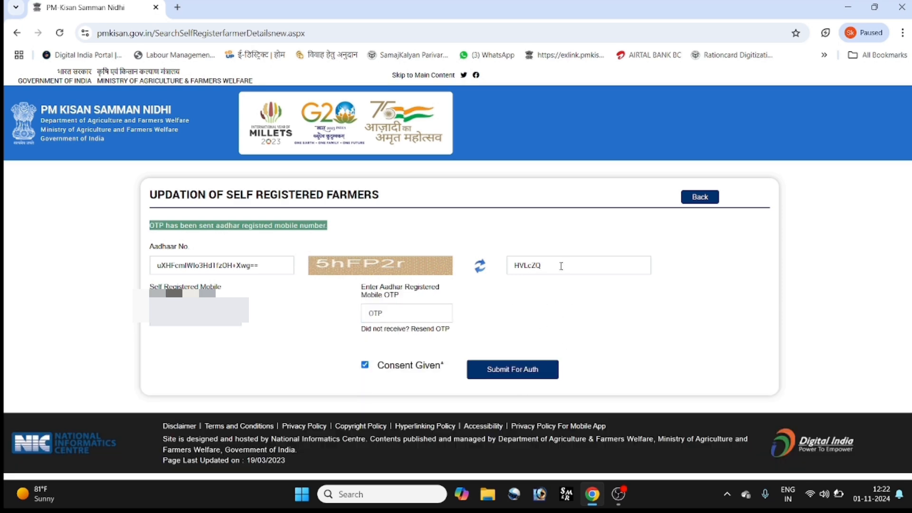
left_click(430, 318)
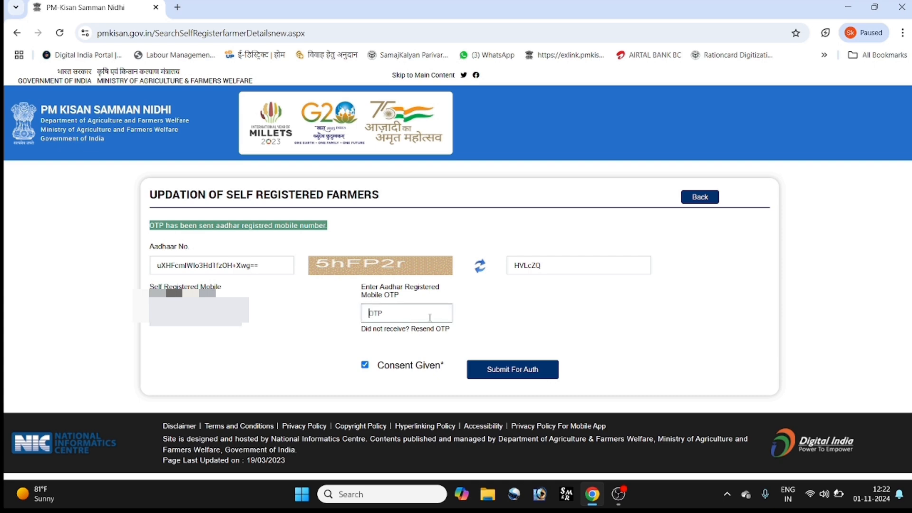
double_click(566, 263)
left_click(514, 378)
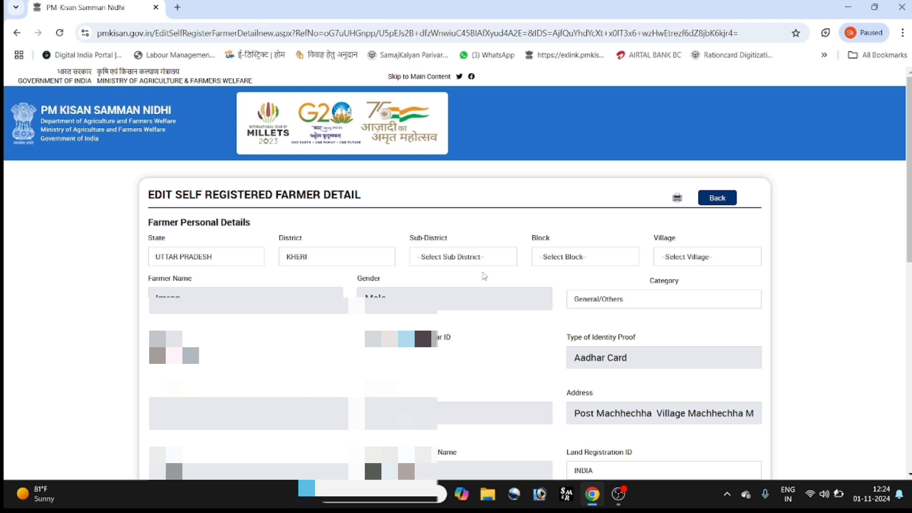
- Choose sub-district Mohammdi, block PASGAWAN and village Machhechha (135829)
left_click(474, 263)
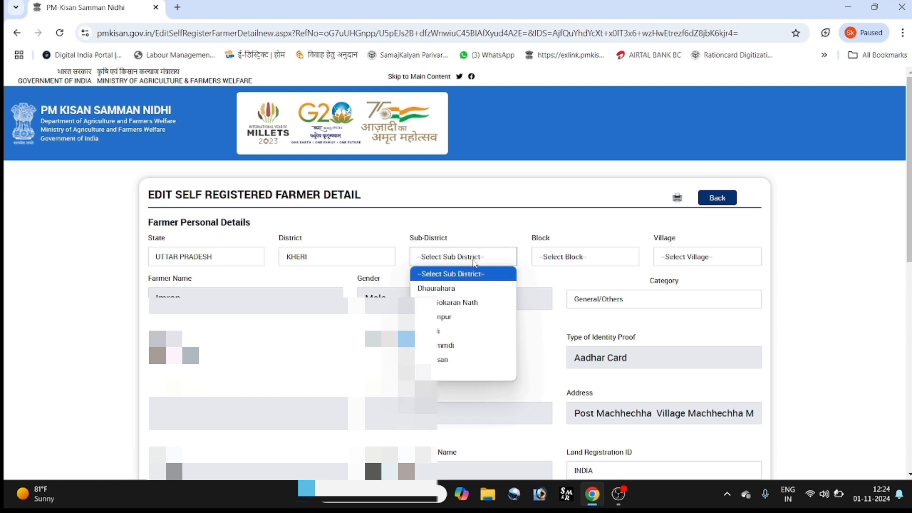
left_click(444, 349)
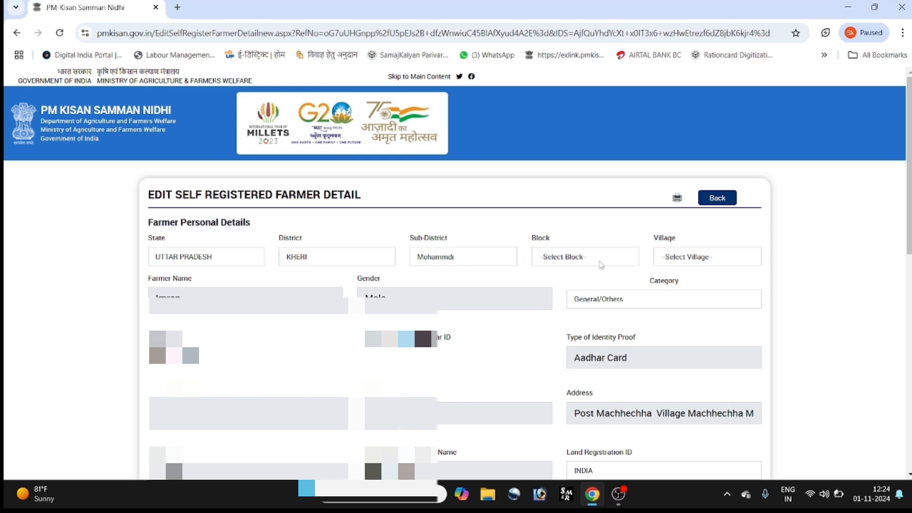
left_click(602, 260)
left_click(580, 212)
left_click(713, 263)
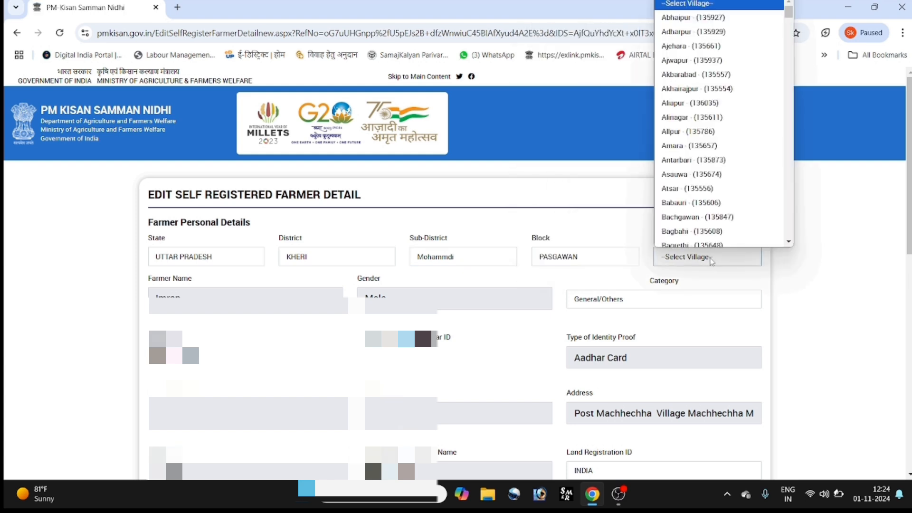
key("m")
key("Return")
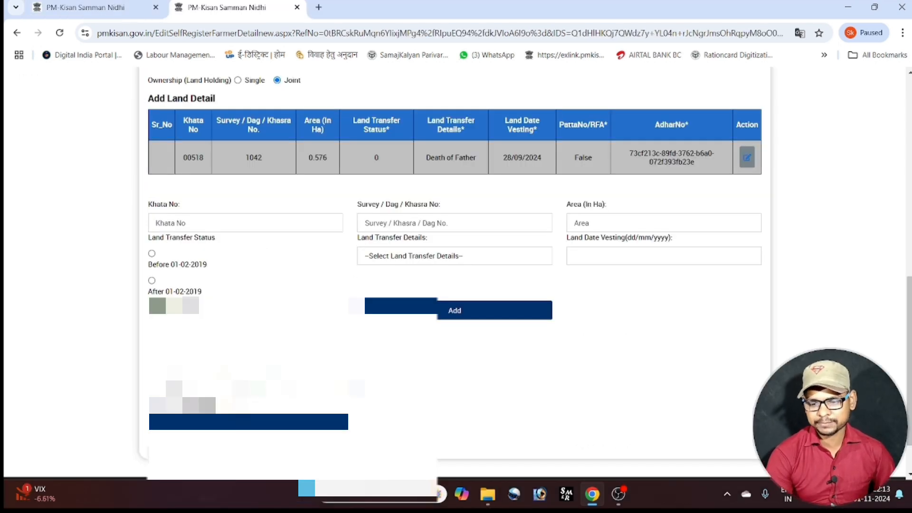
- Attach the land PDF from Documents to the existing land record and save the farmer record
left_click(747, 159)
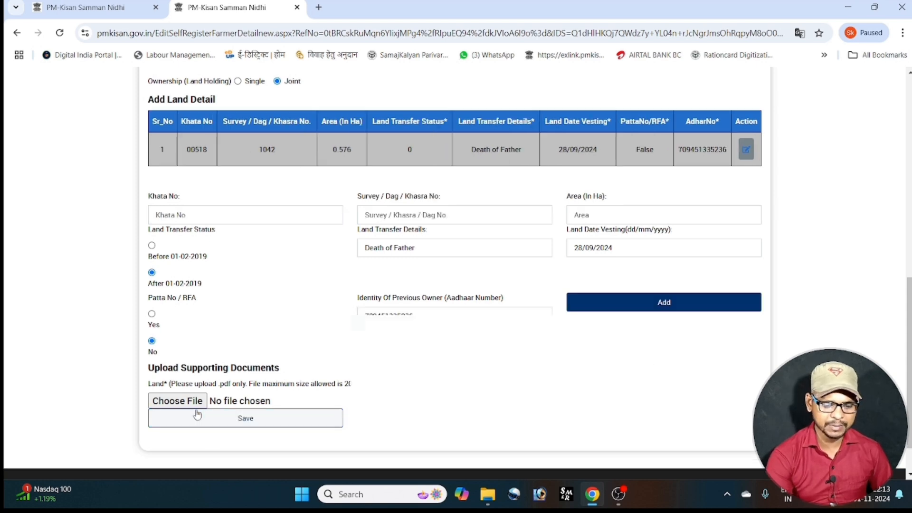
left_click(192, 403)
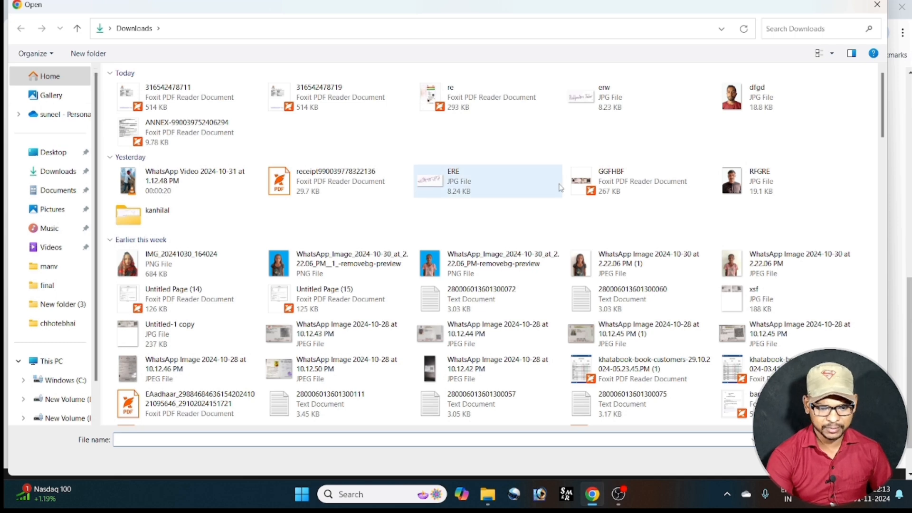
left_click(58, 190)
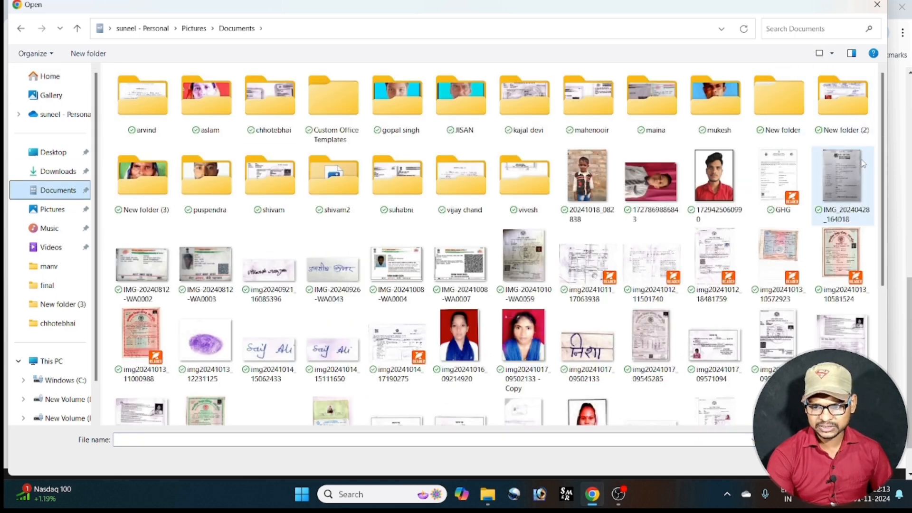
double_click(652, 266)
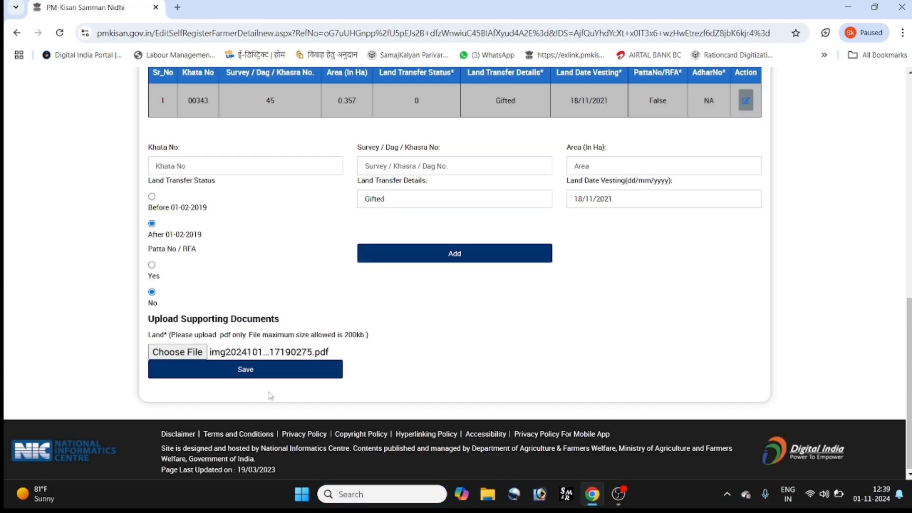
left_click(263, 376)
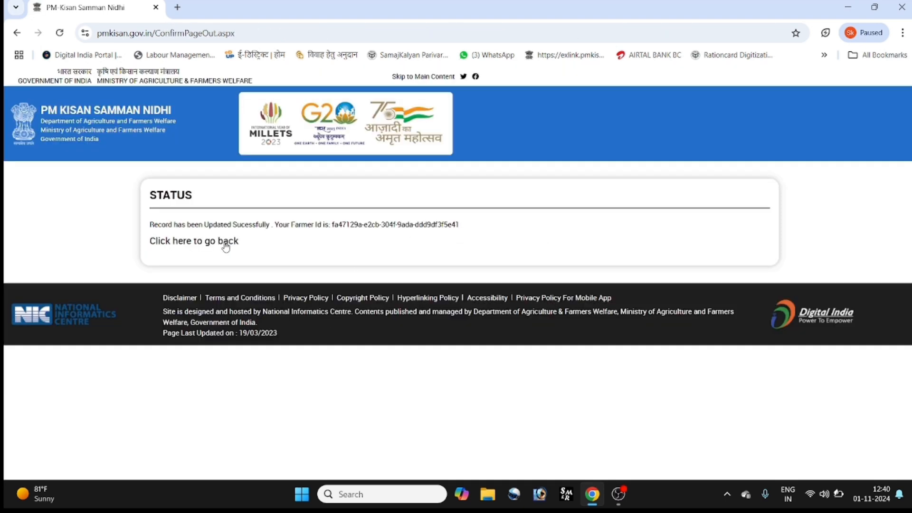
- Return to the homepage and open the Status of Self Registered Farmer page
left_click(190, 242)
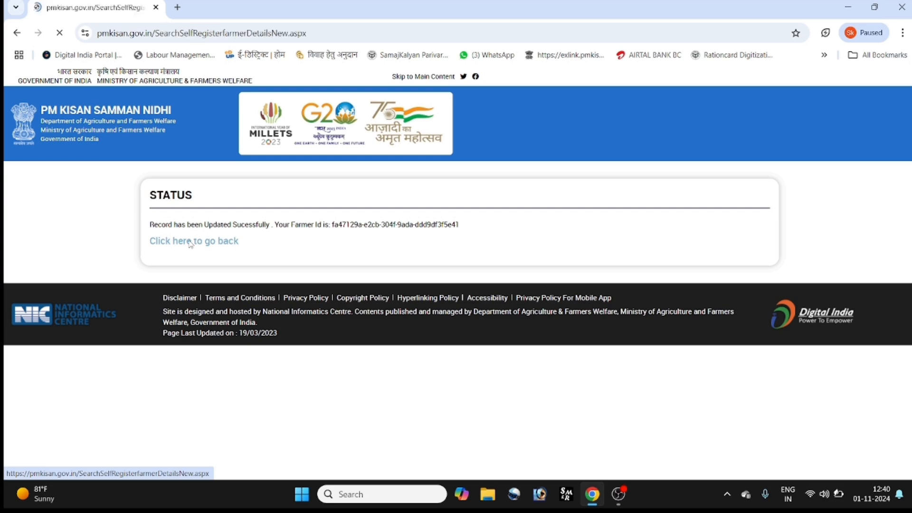
left_click(701, 196)
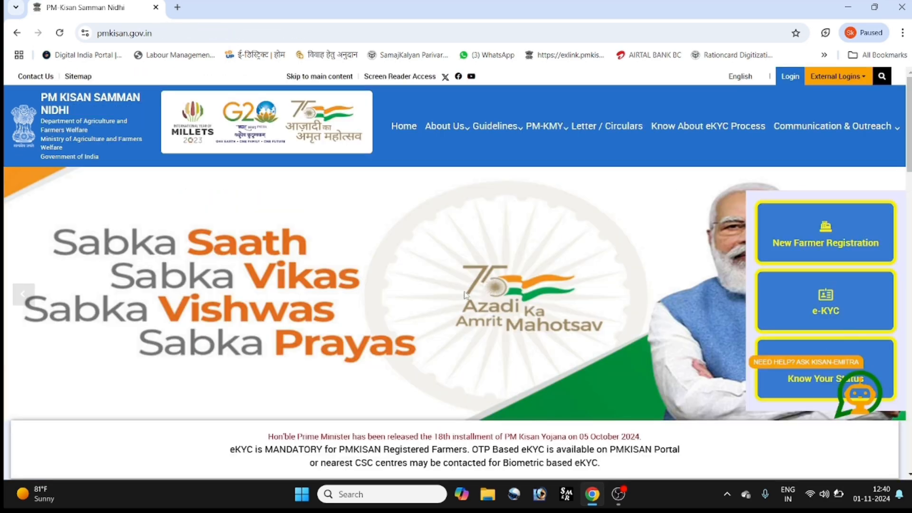
scroll(836, 325, "down", 10)
scroll(837, 325, "down", 1)
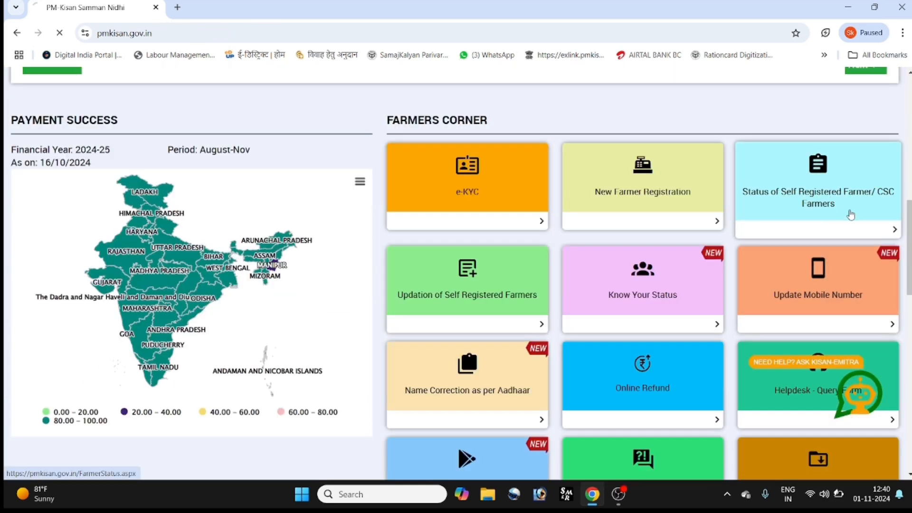
left_click(849, 215)
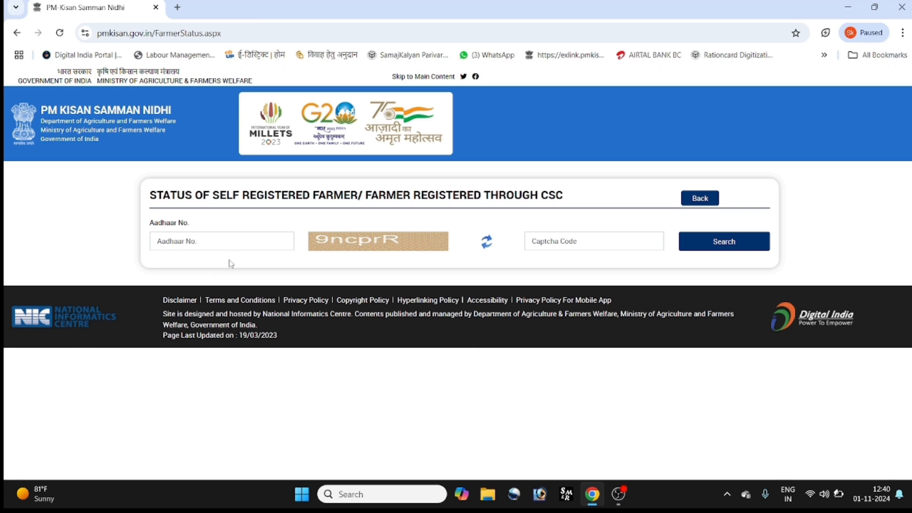
- Paste the farmer's Aadhaar number, enter the captcha and search the application status
left_click(231, 241)
key("ctrl+v")
left_click(601, 245)
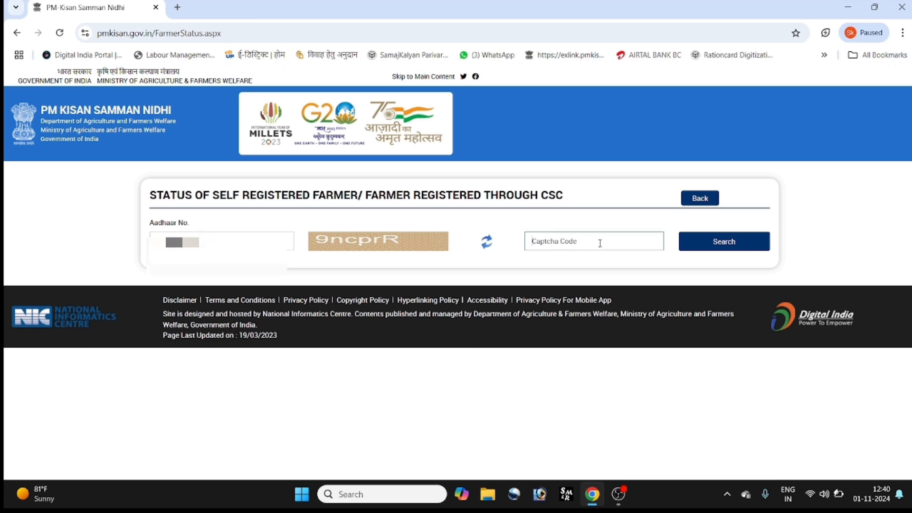
type("9ncprR")
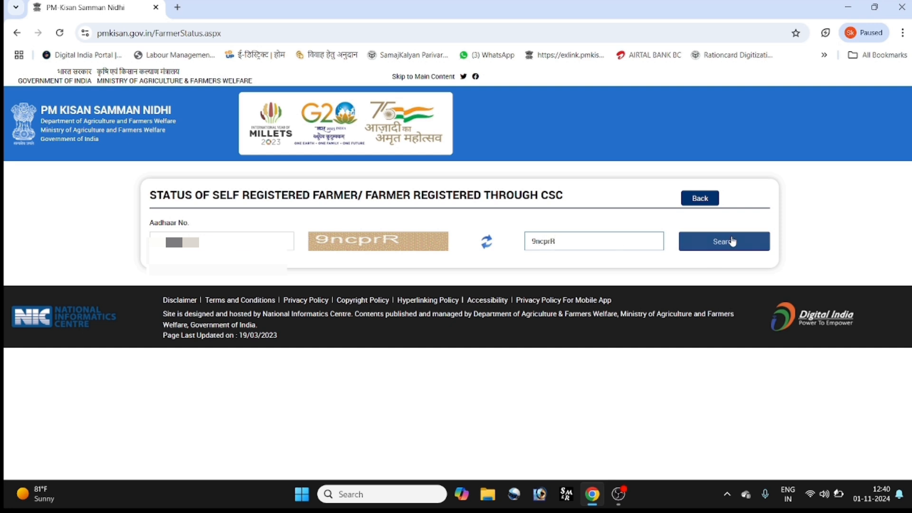
left_click(697, 242)
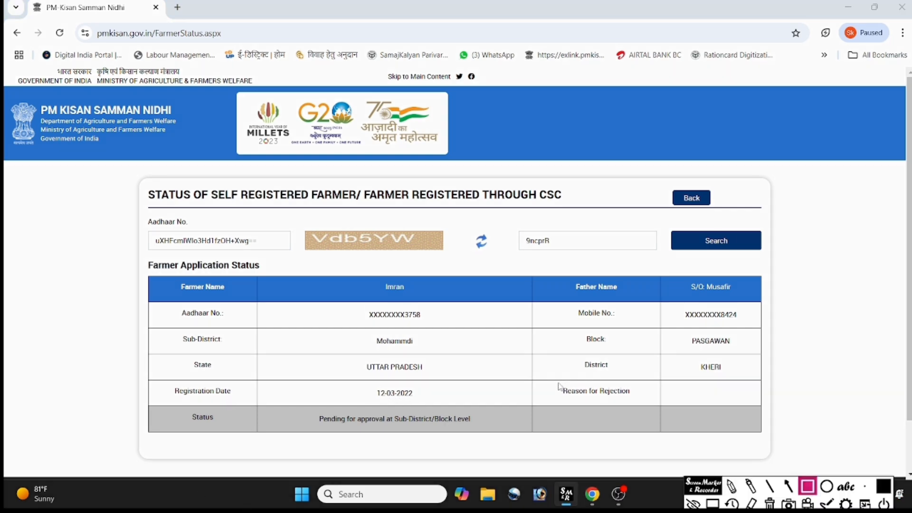
mouse_move(554, 378)
left_mouse_down()
mouse_move(626, 411)
mouse_move(772, 410)
left_mouse_up()
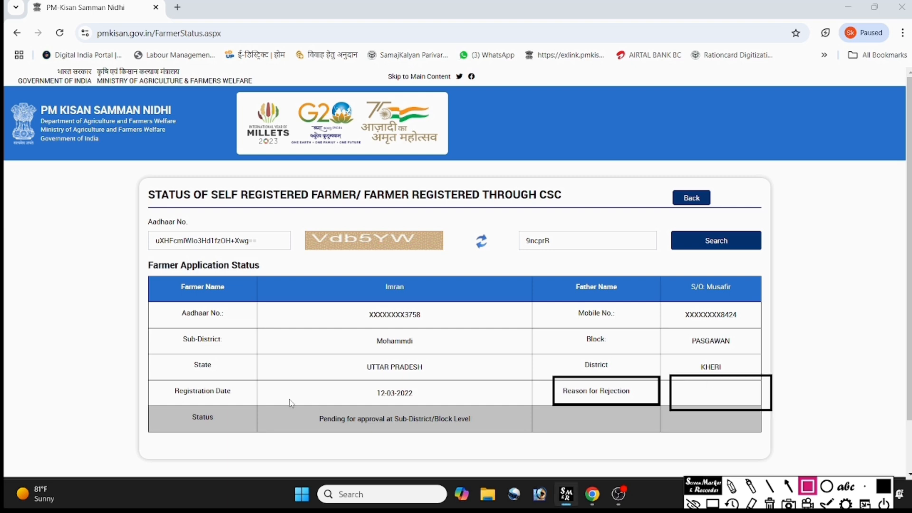
left_click_drag(292, 401, 523, 445)
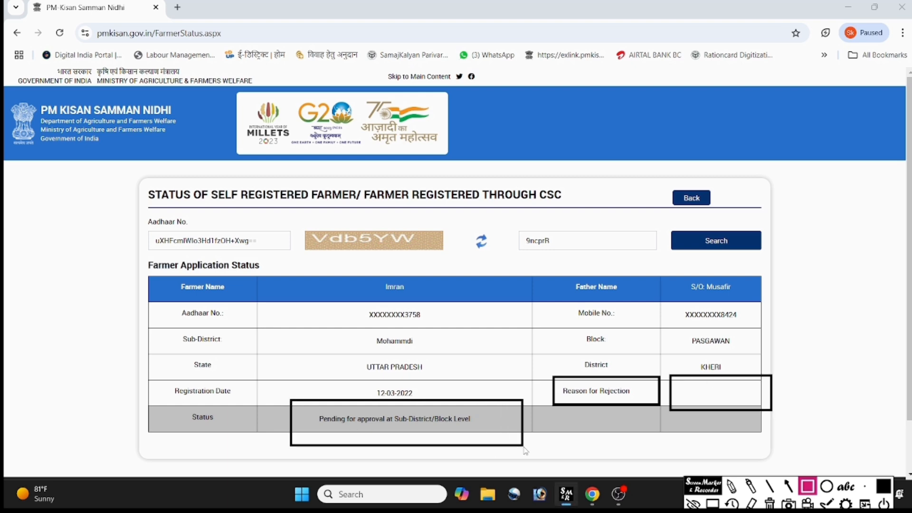
key("ctrl+z")
key("ctrl+z")
key("ctrl+z")
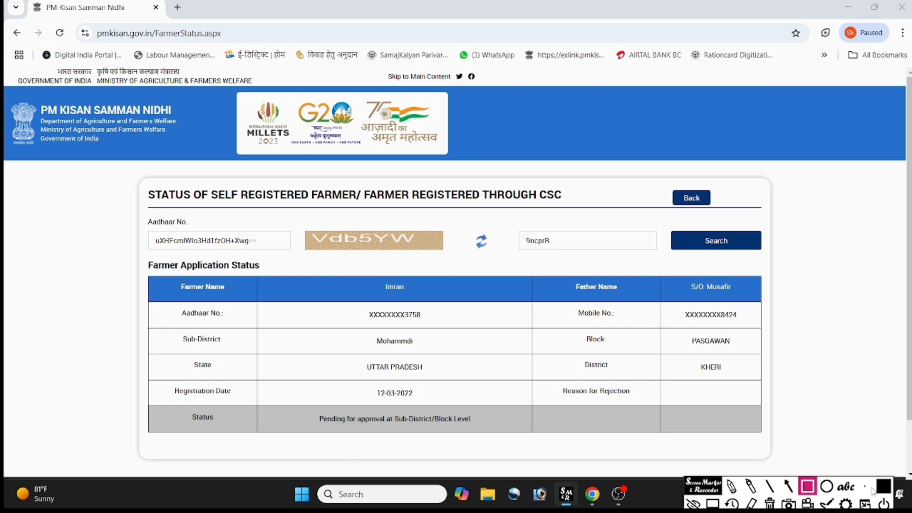
key("Escape")
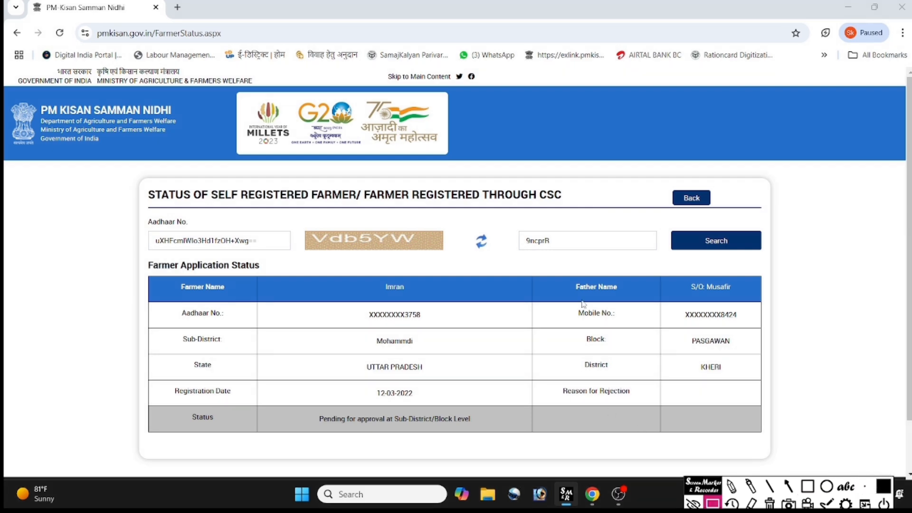